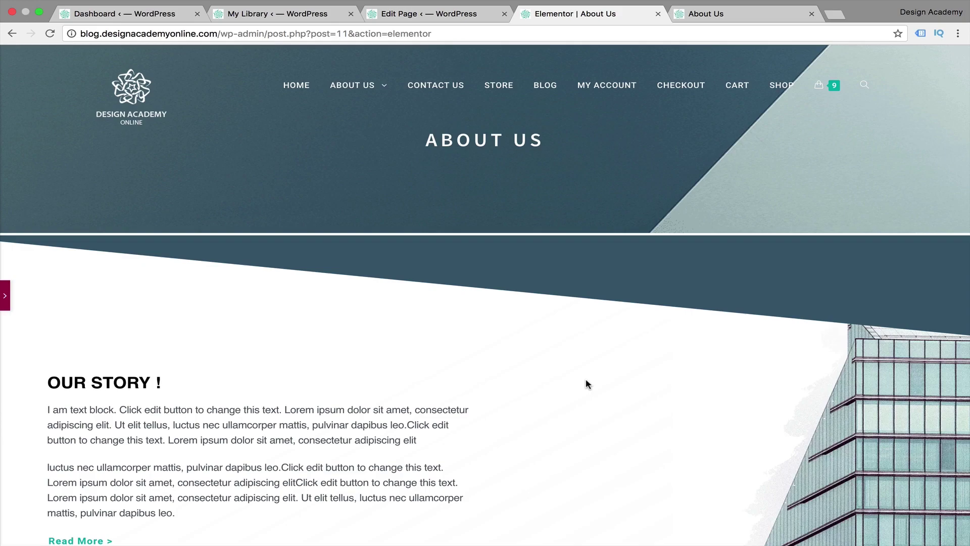
- Start saving the page to the library under the name 'About Us Entire Page Template trail'
scroll(428, 361, "down", 15)
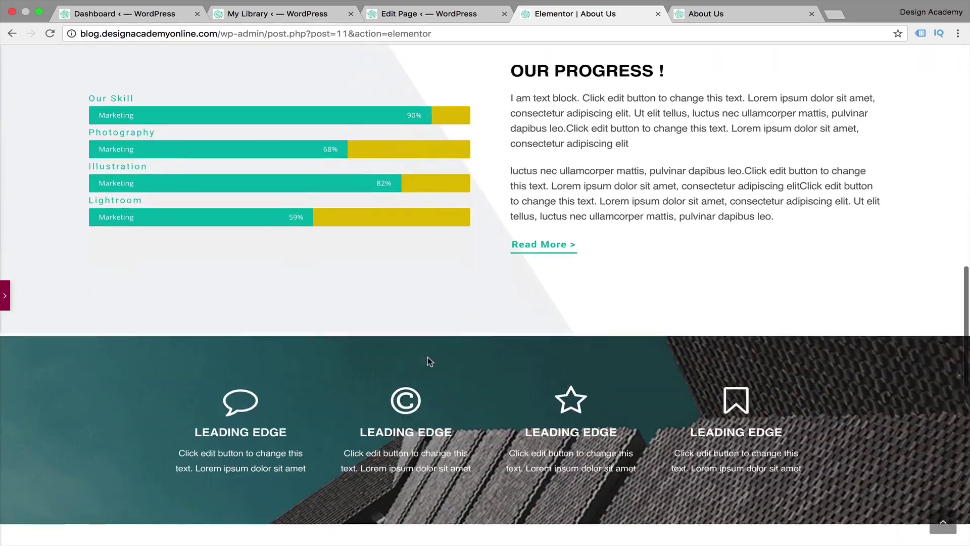
scroll(427, 357, "down", 15)
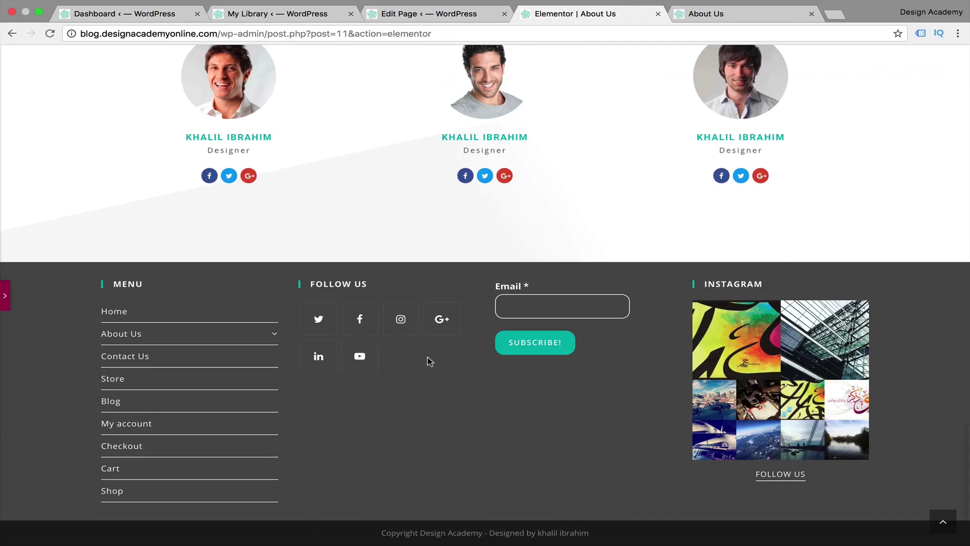
scroll(427, 361, "up", 6)
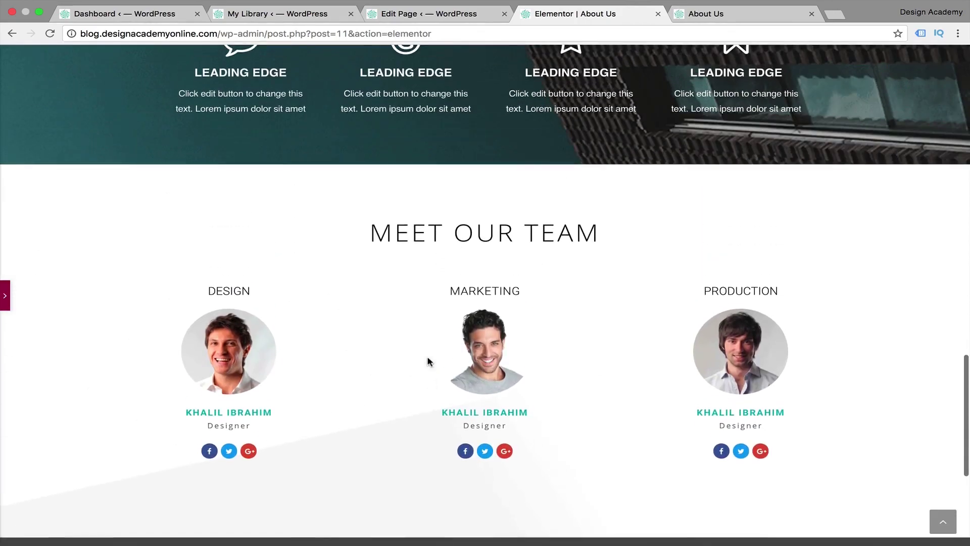
scroll(427, 361, "up", 20)
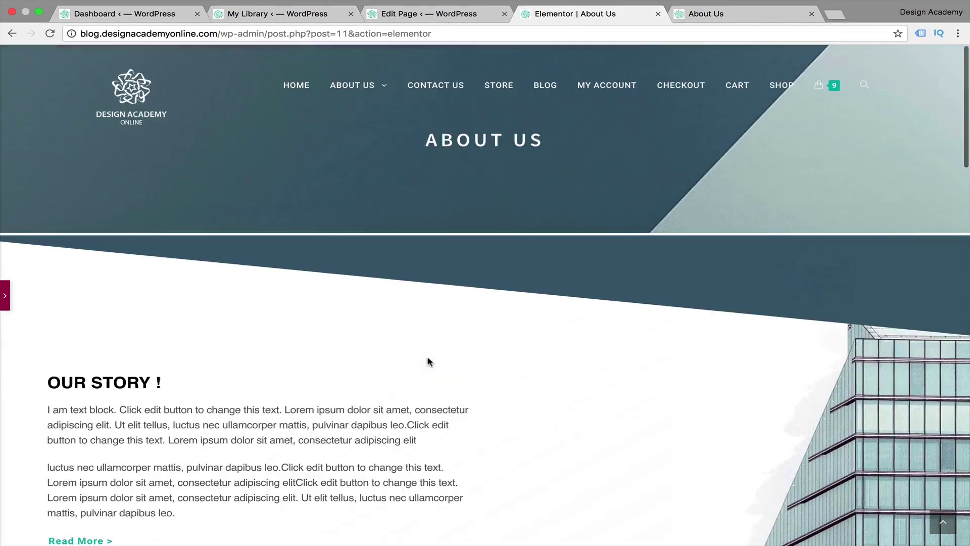
scroll(563, 435, "down", 5)
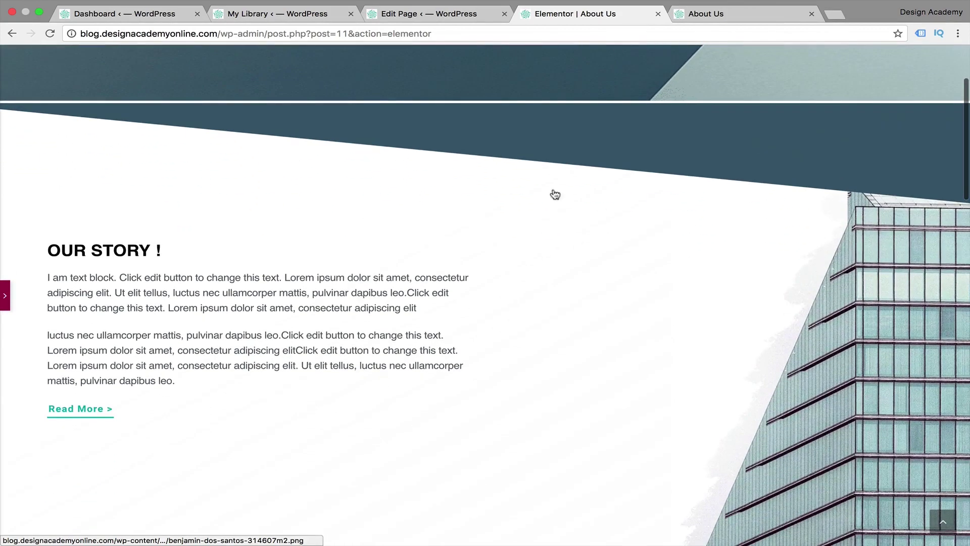
scroll(323, 396, "up", 5)
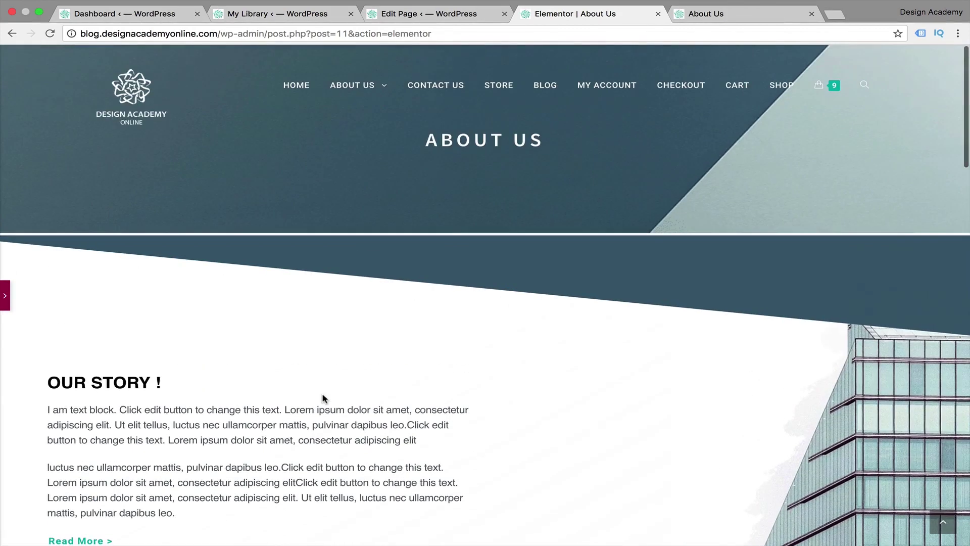
left_click(4, 298)
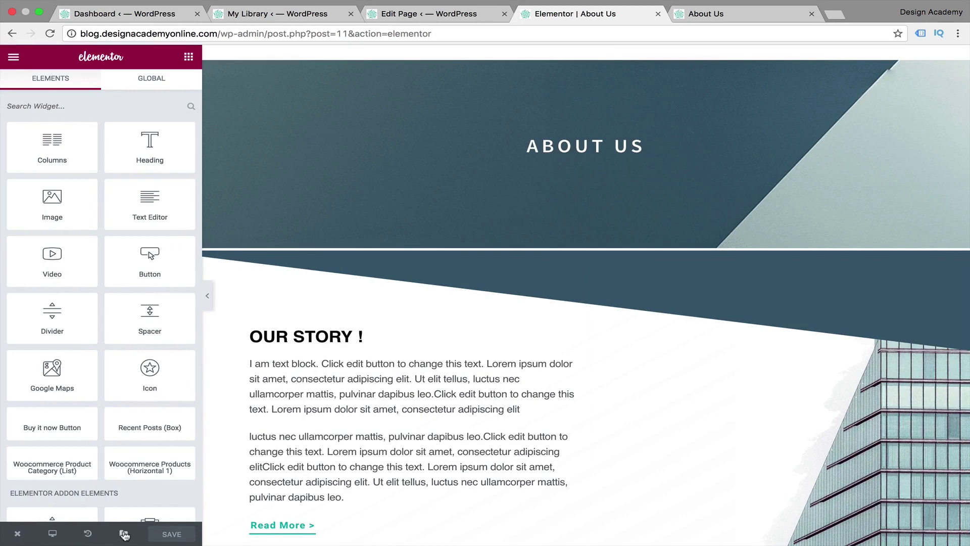
mouse_move(124, 534)
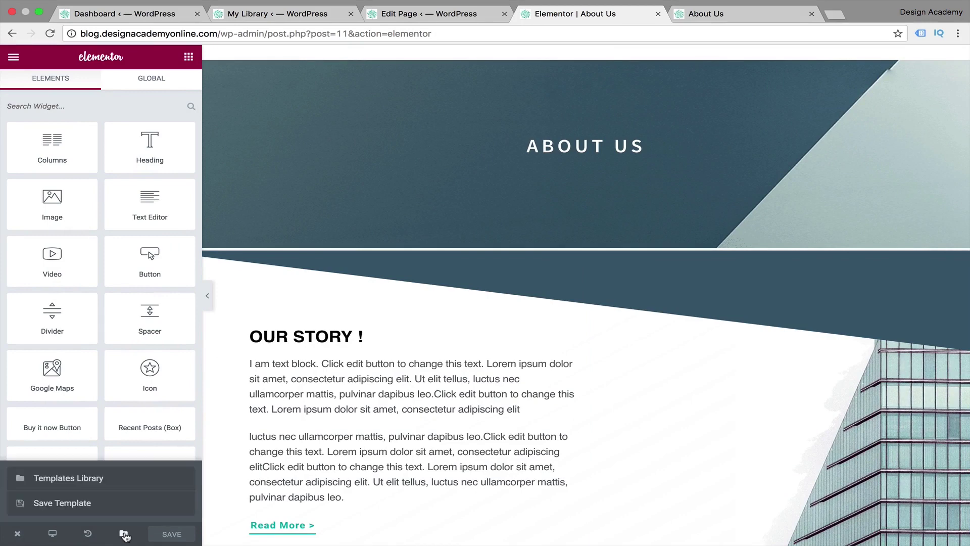
left_click(122, 506)
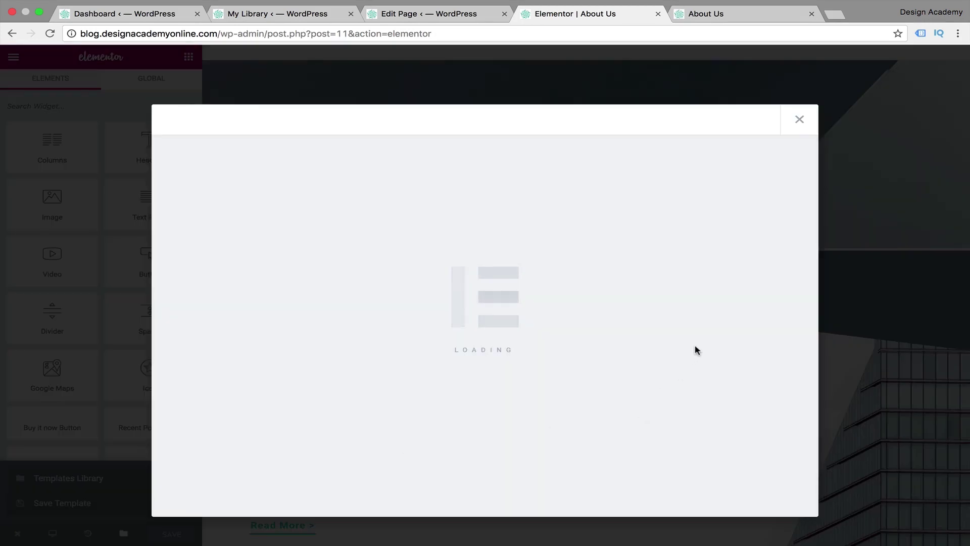
type("A")
key("BackSpace")
type("About")
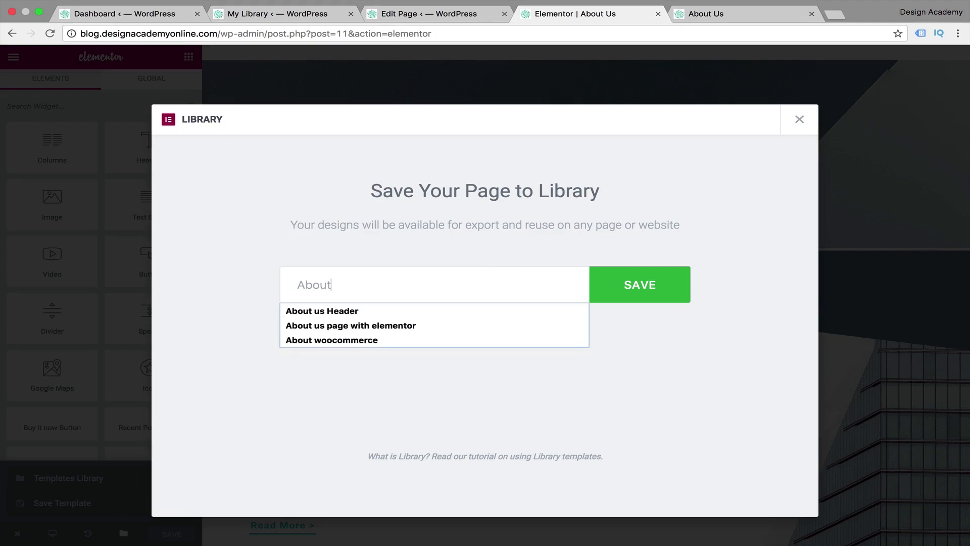
type(" Us Entire Page Tem")
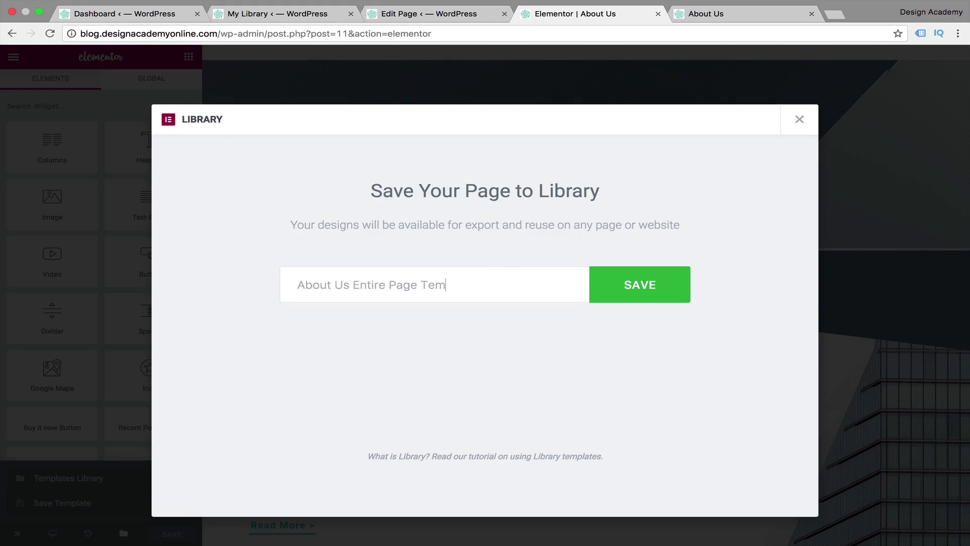
type("plate trail")
- Save the template, then export it from My Templates as elementor-247-2017-09-22.json
left_click(667, 296)
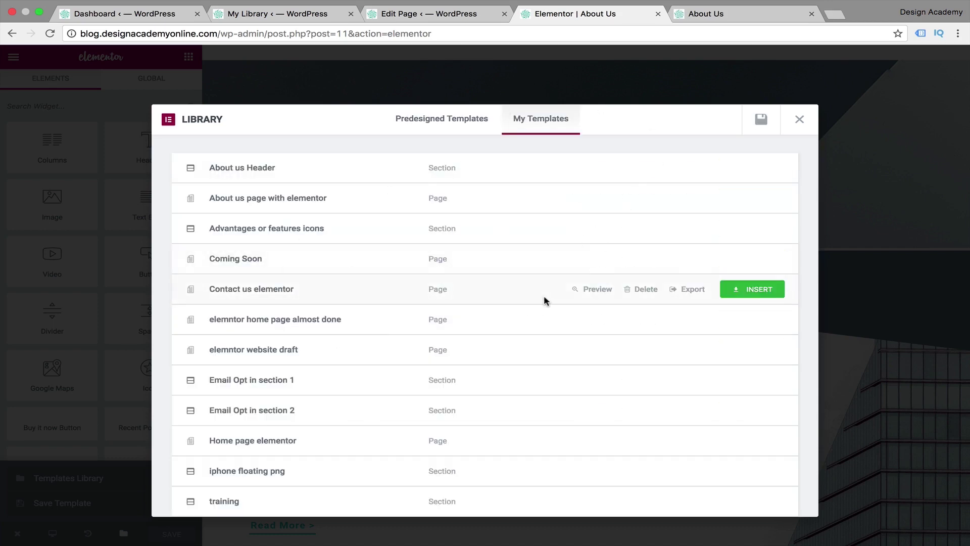
scroll(543, 295, "down", 2)
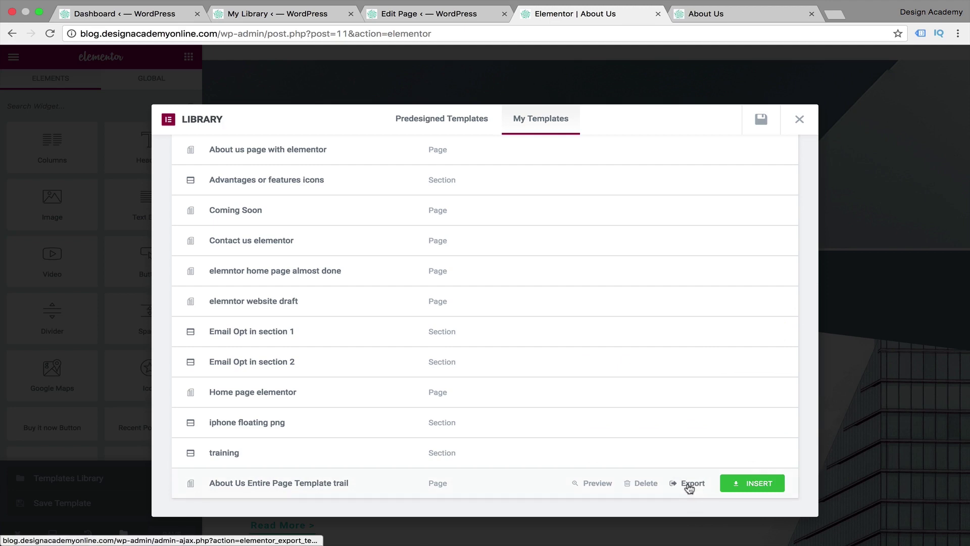
left_click(689, 484)
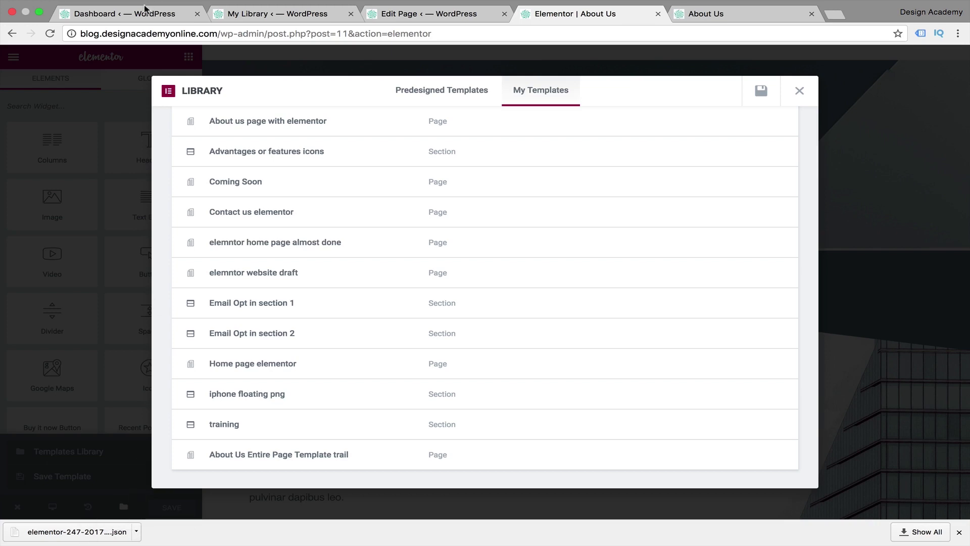
- Go to Elementor > My Library in the WordPress dashboard to list the 13 saved templates
left_click(136, 14)
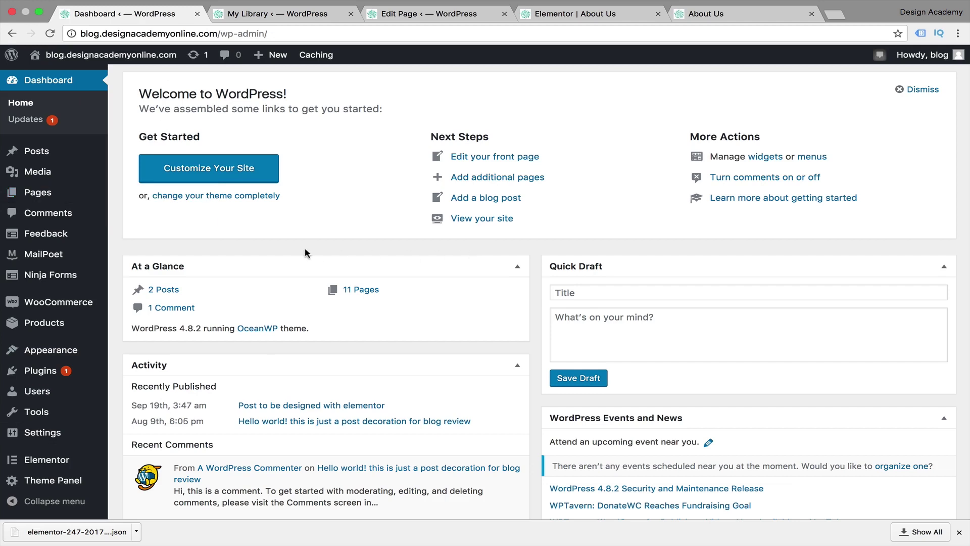
mouse_move(49, 461)
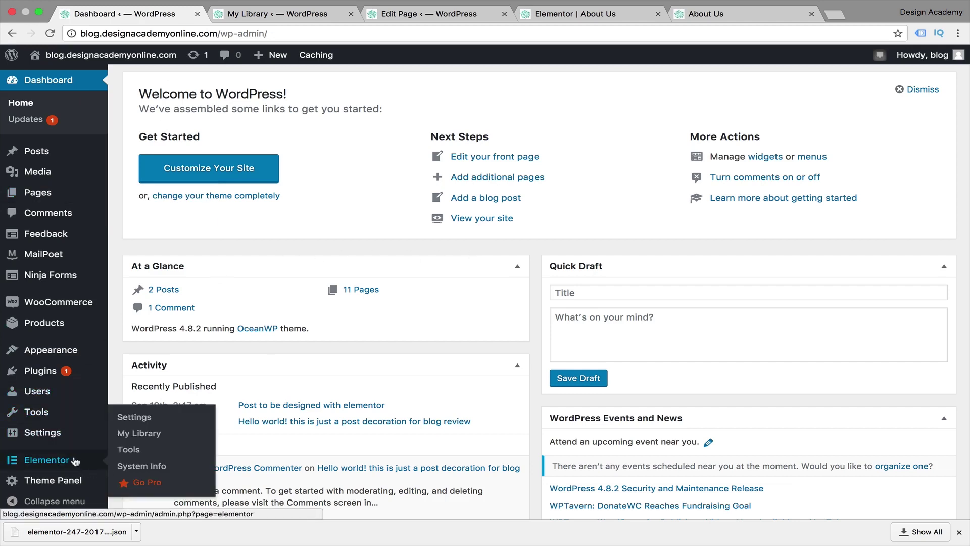
left_click(153, 435)
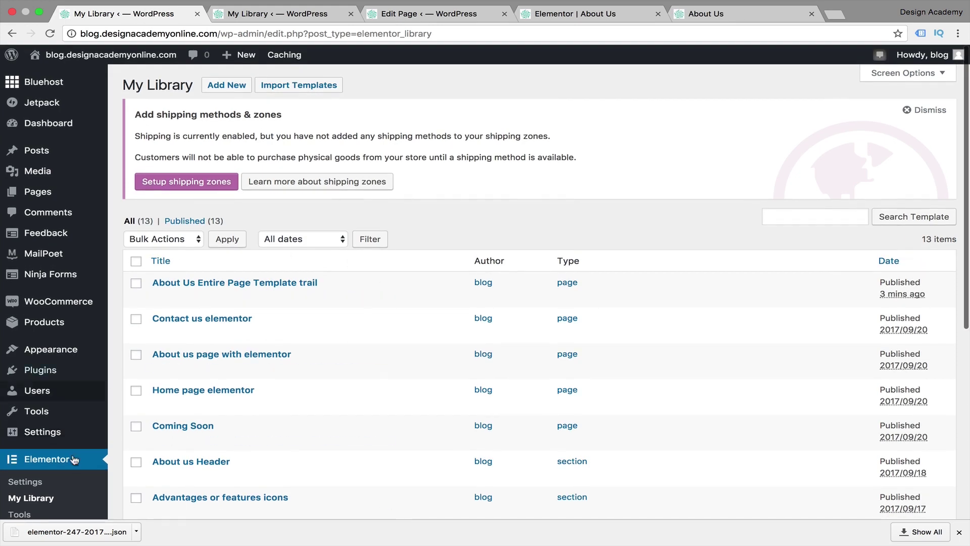
mouse_move(247, 511)
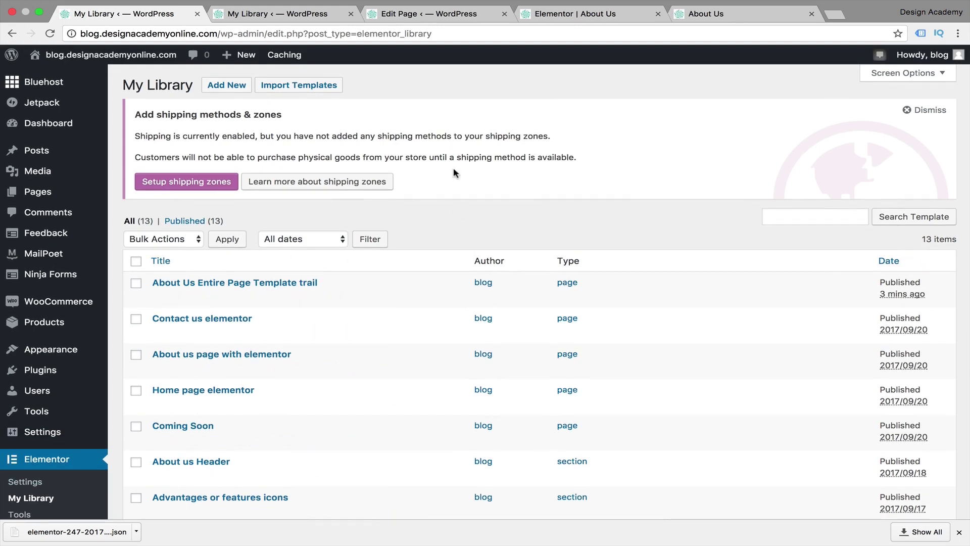
- Open Import Templates and pick elementor-247-2017-09-22.json from the Downloads folder
left_click(329, 86)
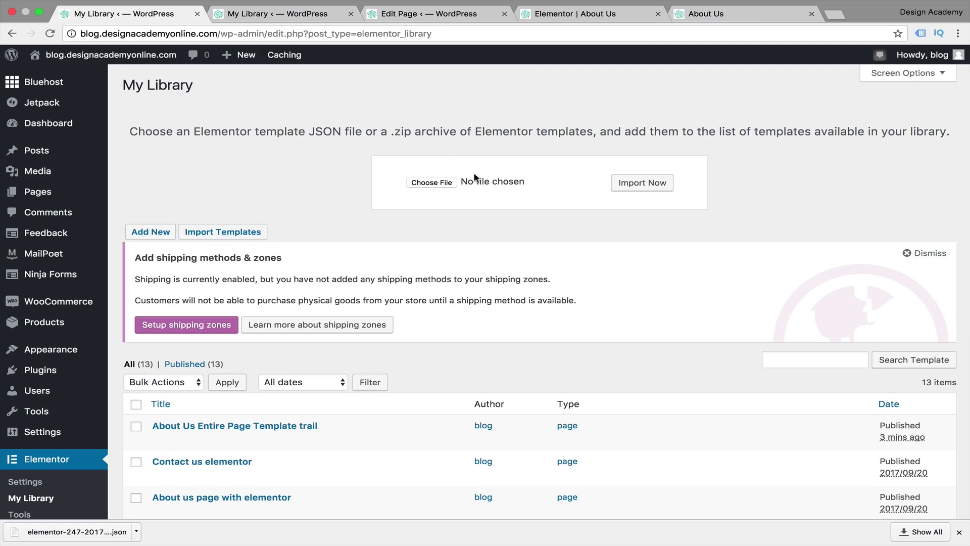
left_click(441, 185)
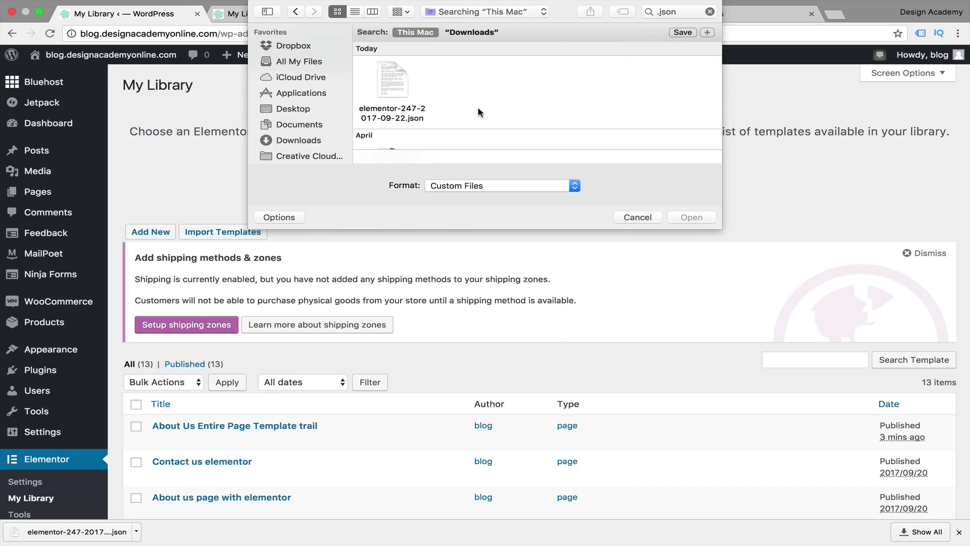
left_click(403, 91)
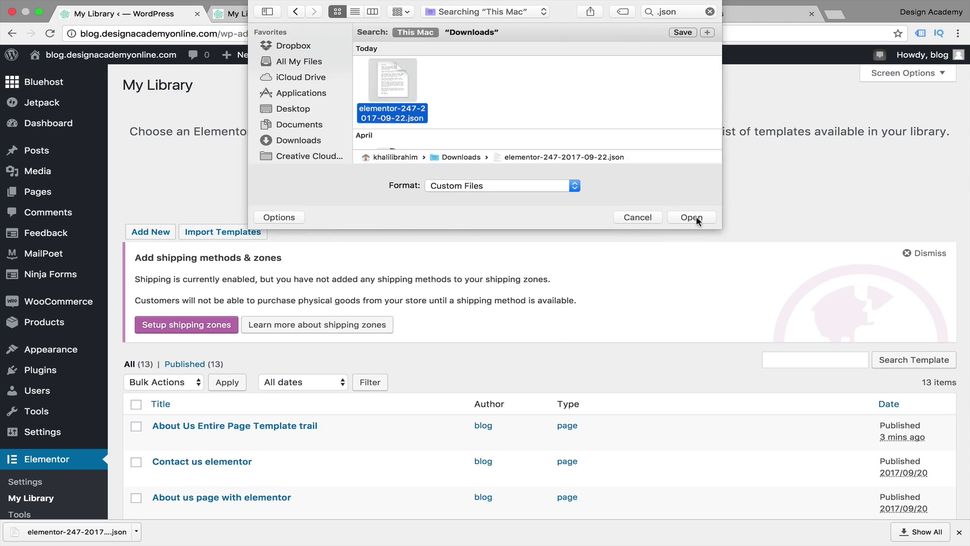
- Close the file picker, leaving the import form with no file chosen
left_click(638, 217)
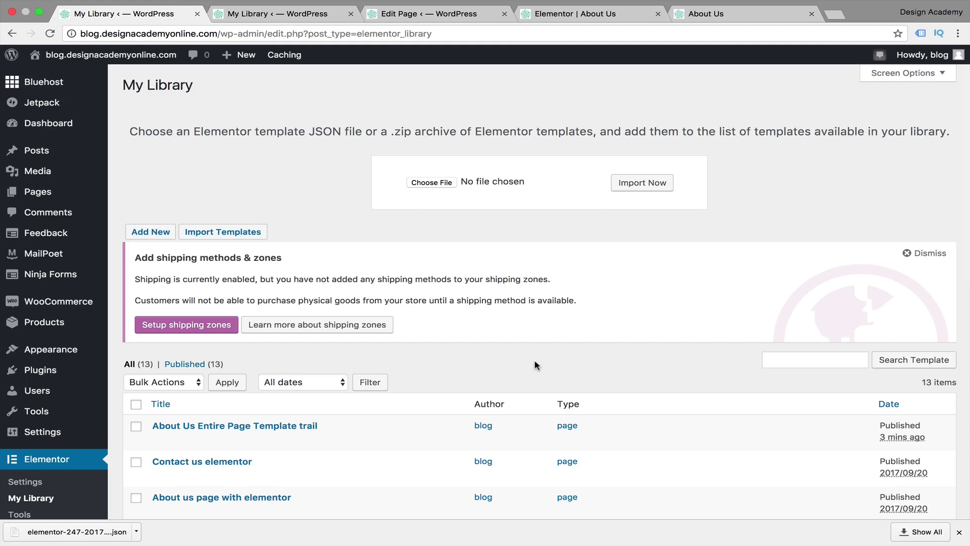
- Open 'easier work flow' in Elementor and insert About Us Entire Page Template trail from My Templates
left_click(458, 19)
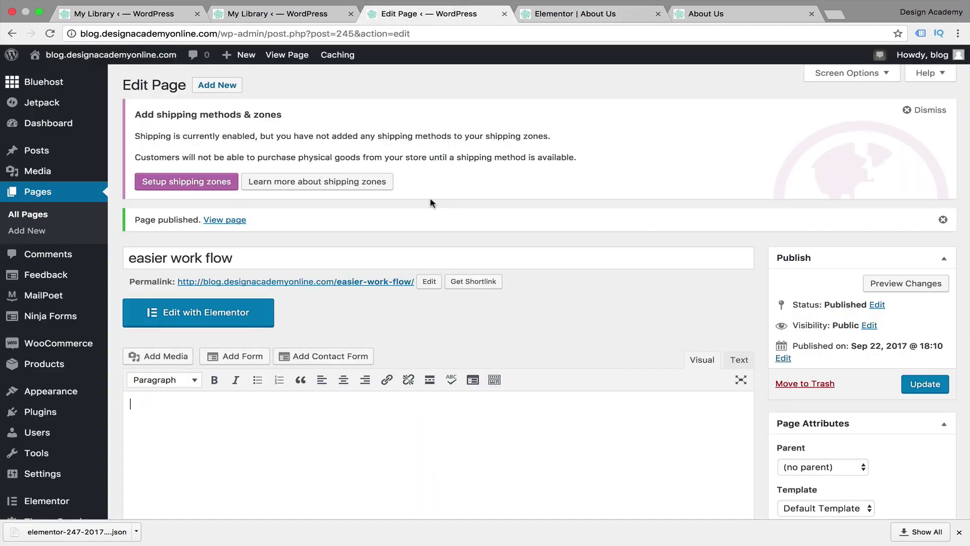
scroll(683, 333, "down", 2)
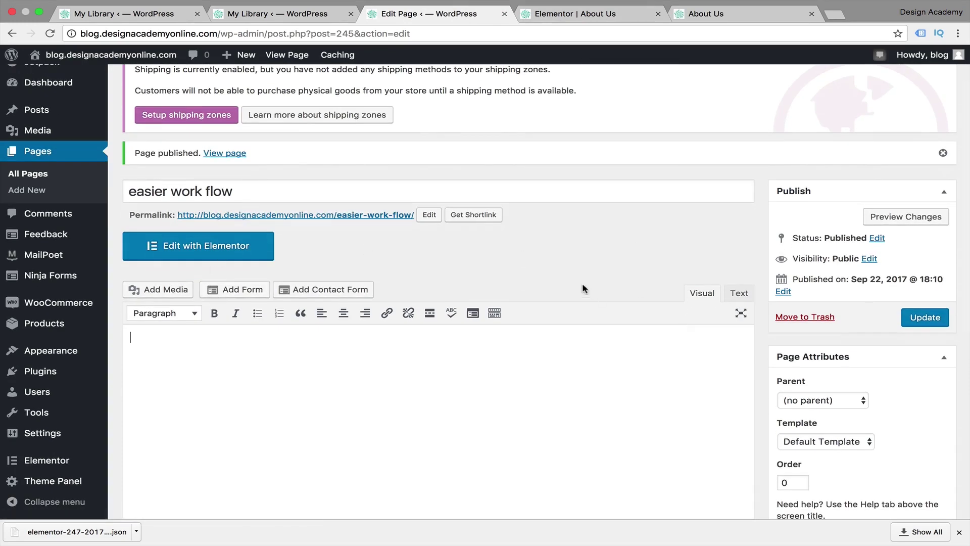
left_click(252, 261)
scroll(570, 390, "down", 5)
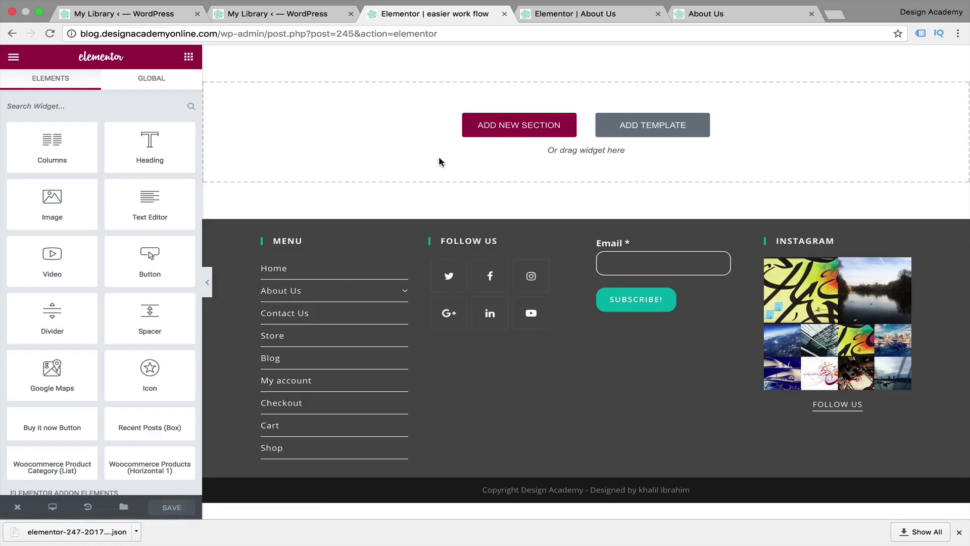
left_click(651, 127)
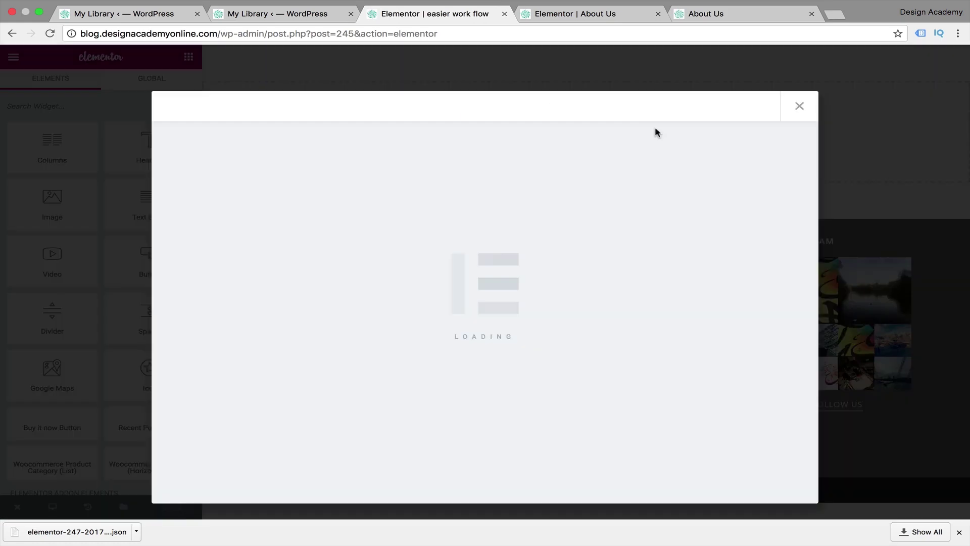
left_click(549, 111)
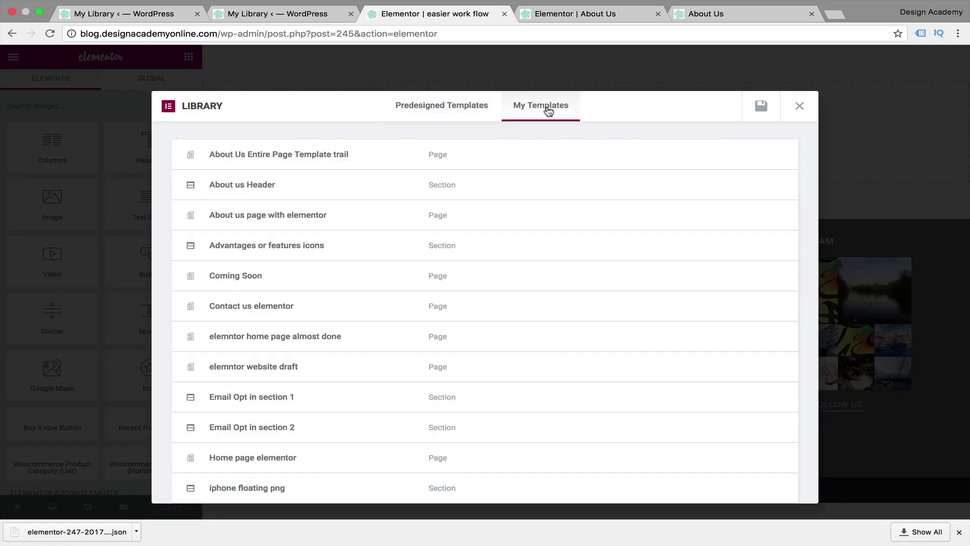
mouse_move(394, 150)
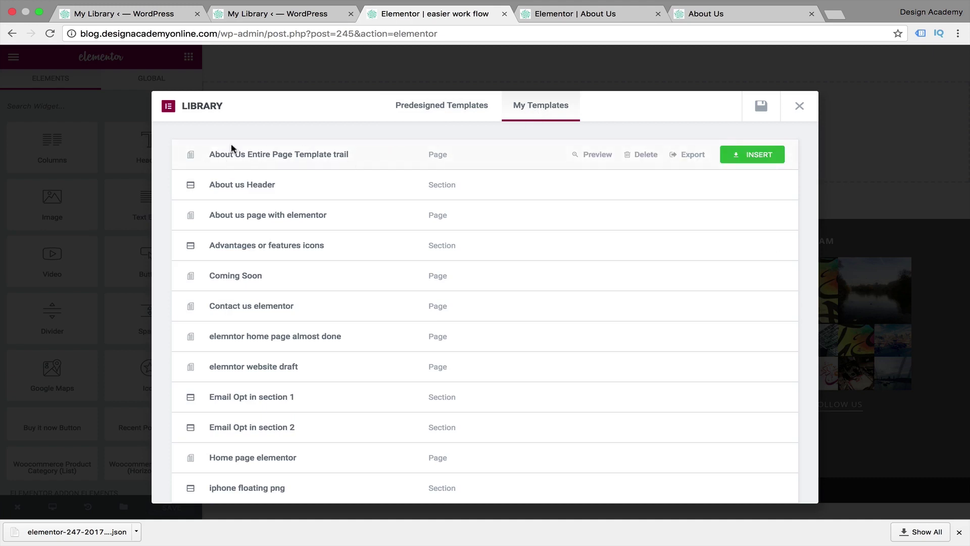
left_click(775, 154)
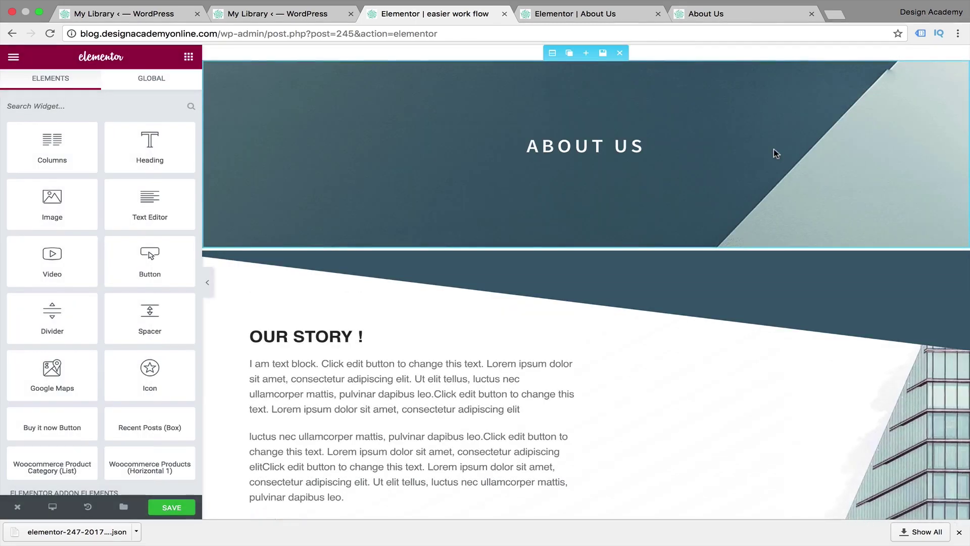
scroll(774, 152, "down", 10)
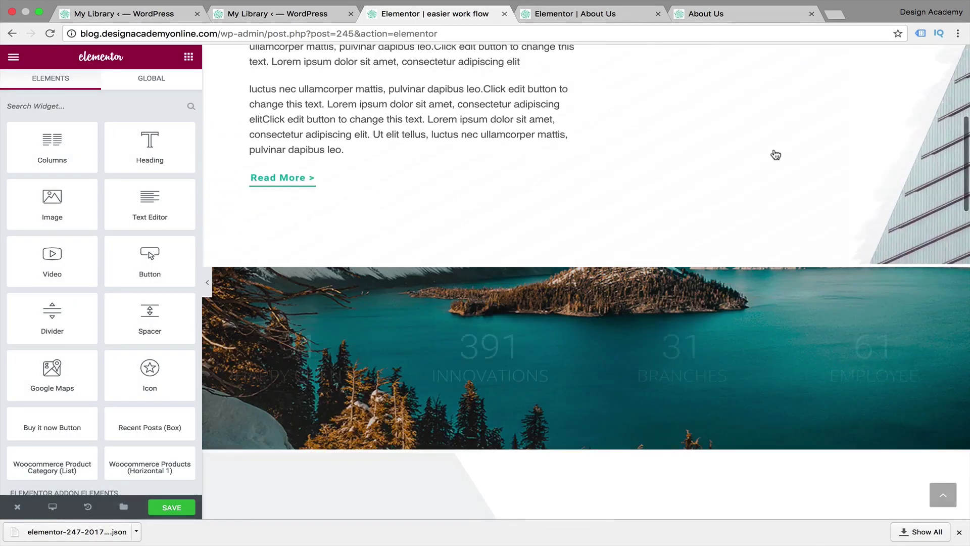
scroll(775, 154, "down", 15)
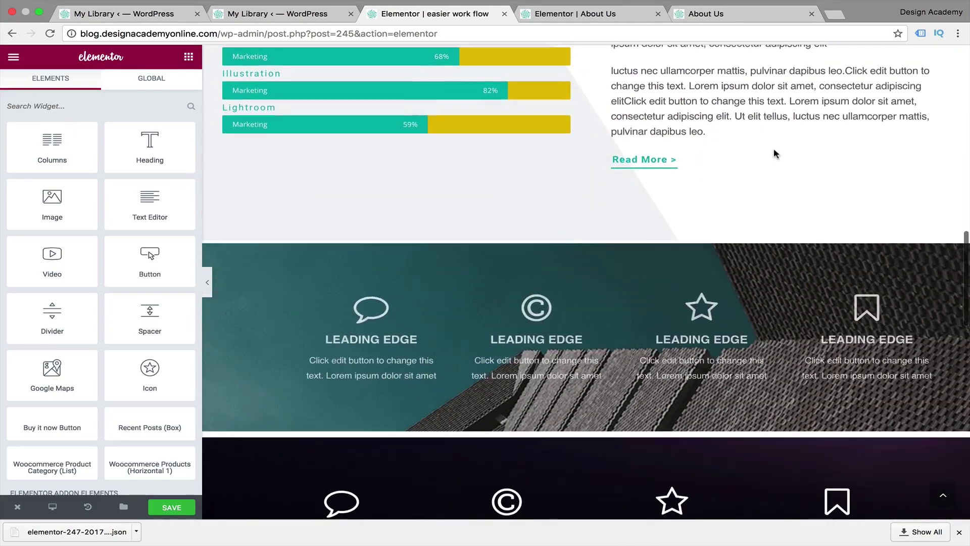
scroll(774, 147, "down", 15)
scroll(719, 84, "up", 20)
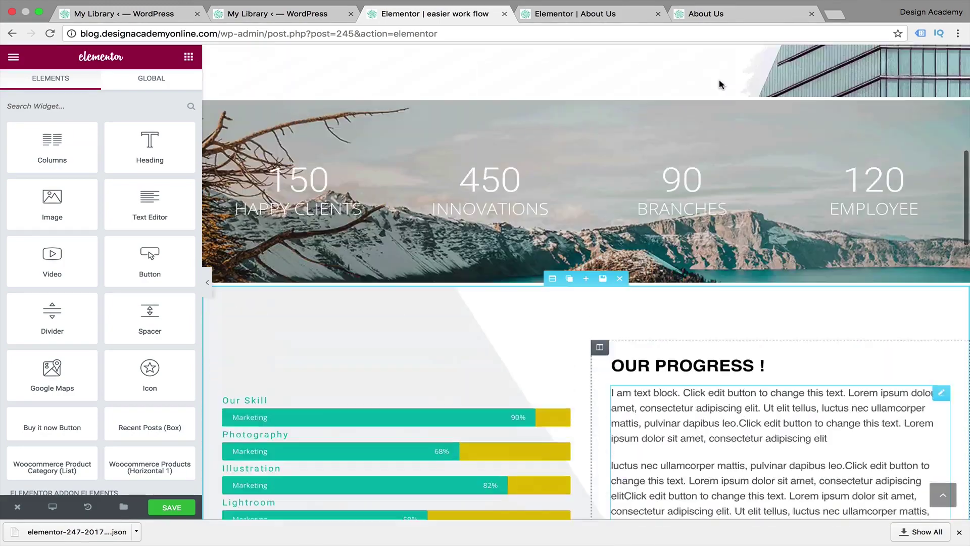
scroll(720, 84, "up", 14)
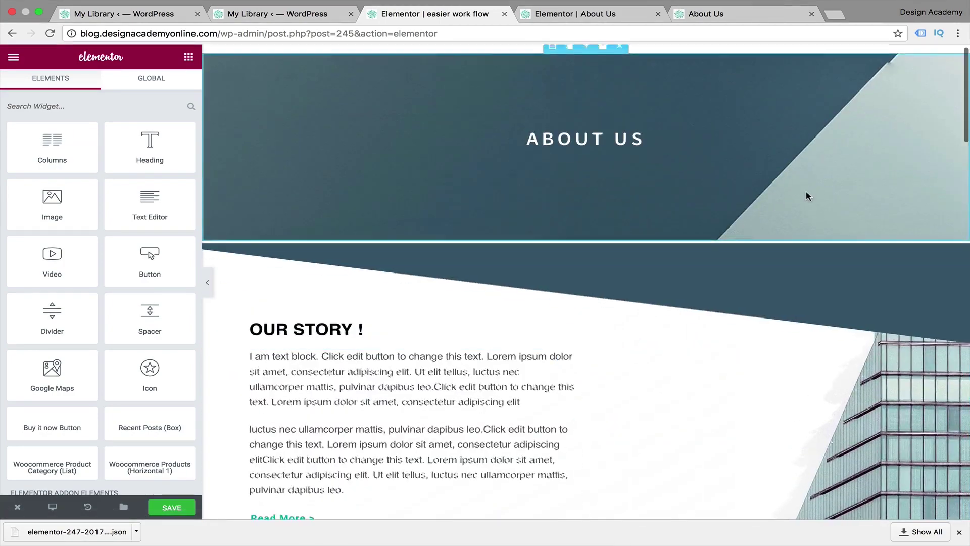
scroll(805, 197, "down", 5)
scroll(806, 197, "up", 5)
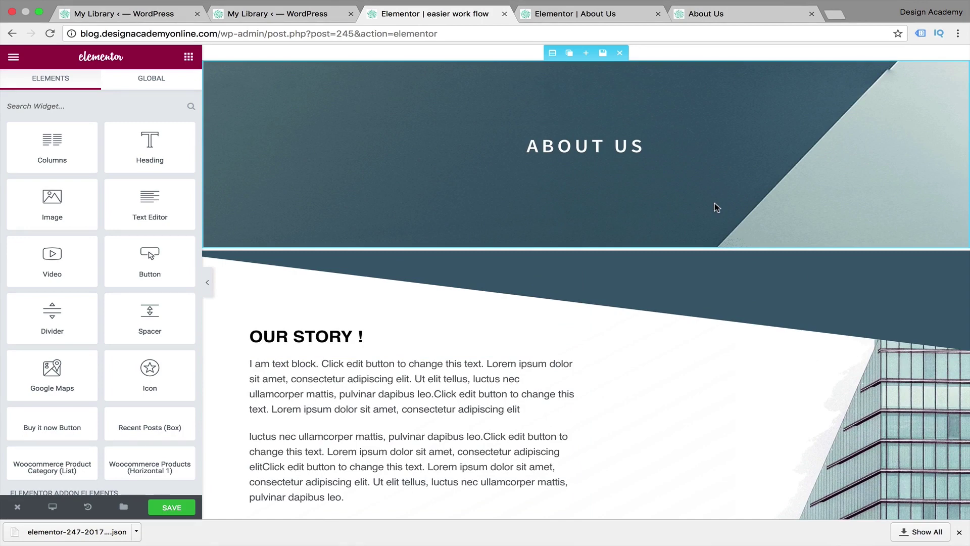
- Save the 'easier work flow' page and check the ABOUT US and OUR STORY content
left_click(172, 507)
scroll(879, 141, "down", 1)
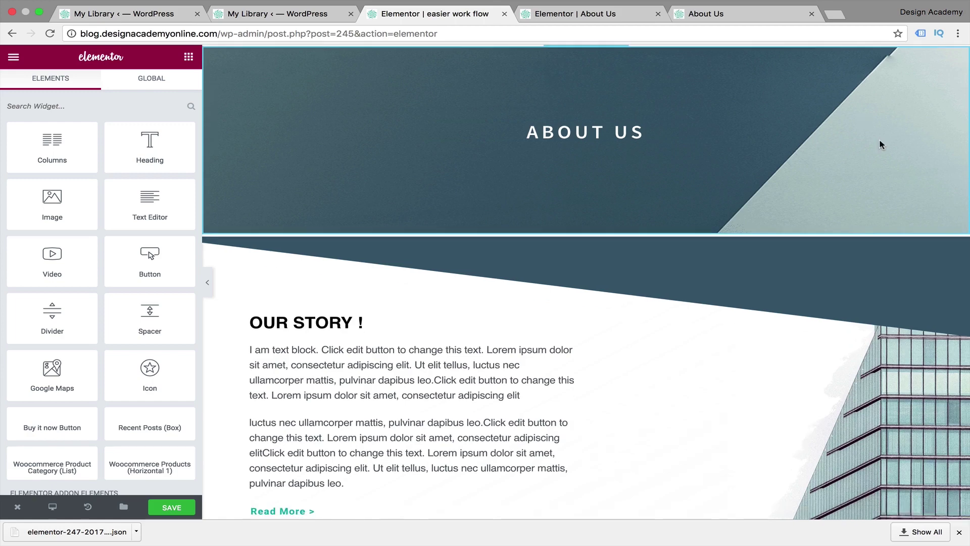